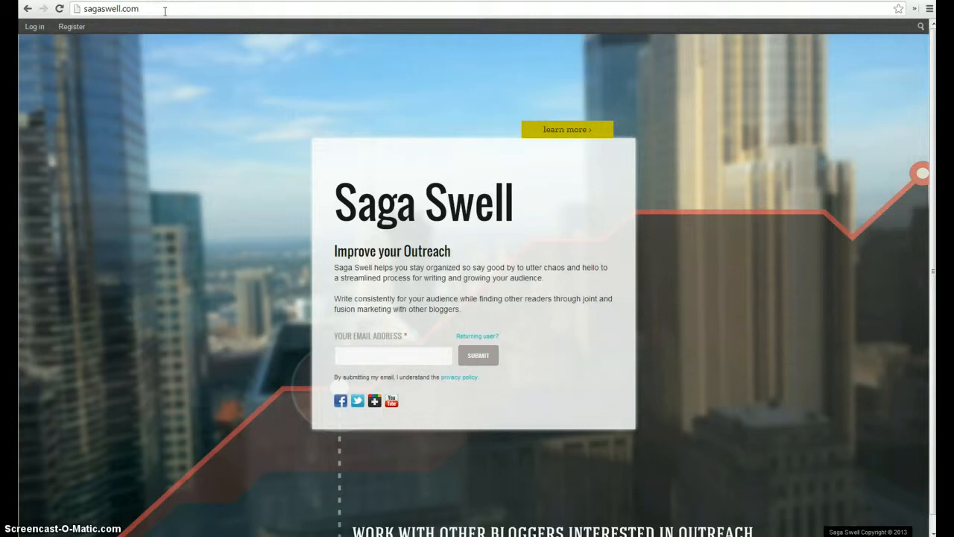
Step: Open sagaswell.com/login and log in with the account's username and password
type("/login")
key("Return")
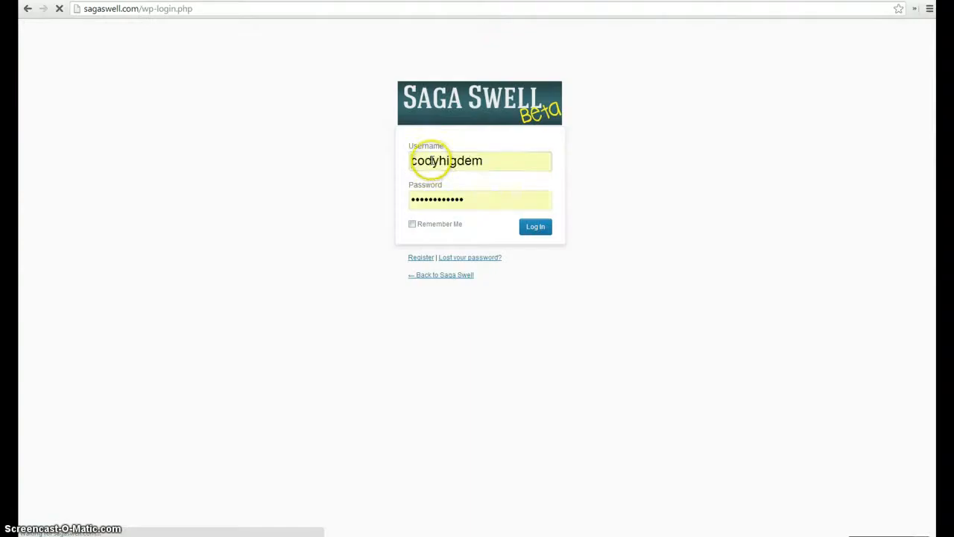
double_click(442, 160)
left_click(443, 161)
left_click_drag(440, 160, 583, 164)
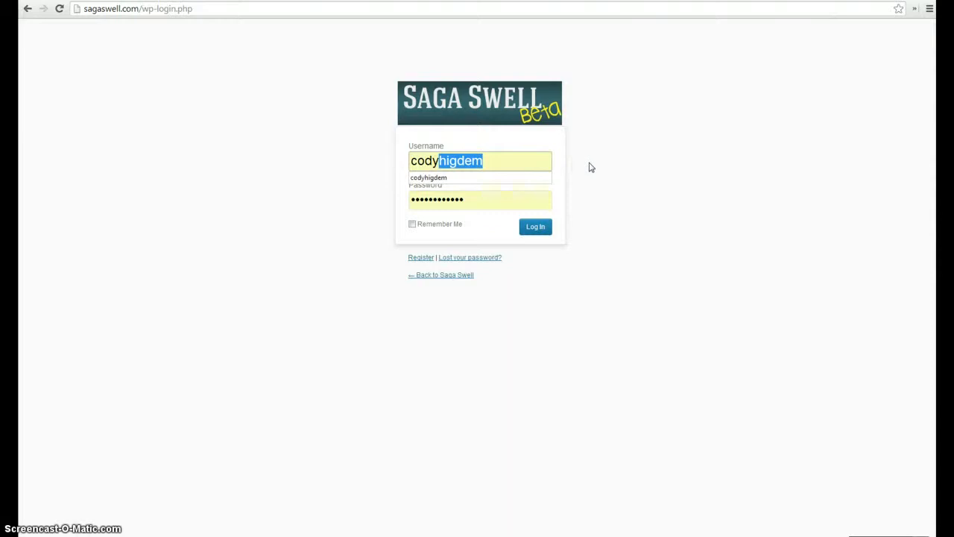
key("BackSpace")
key("Tab")
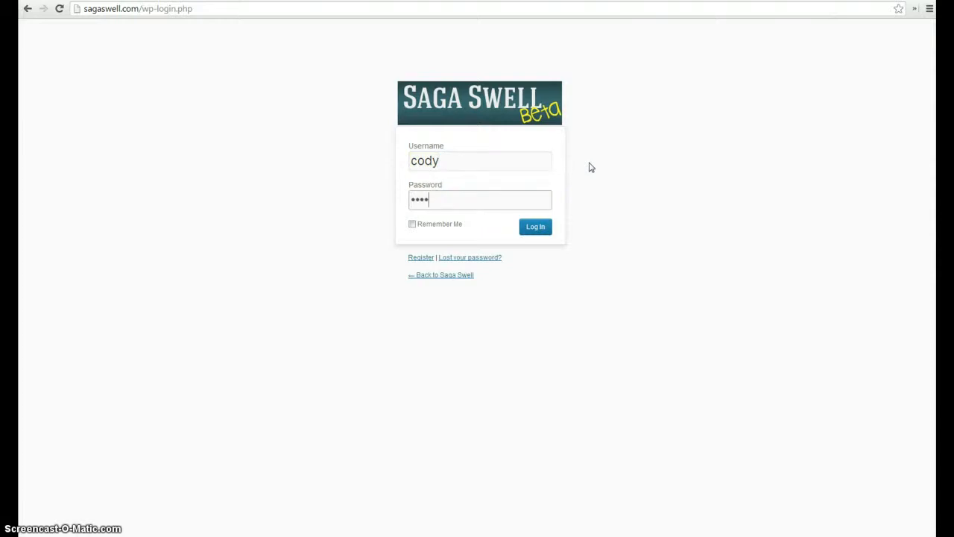
type("••")
left_click(534, 228)
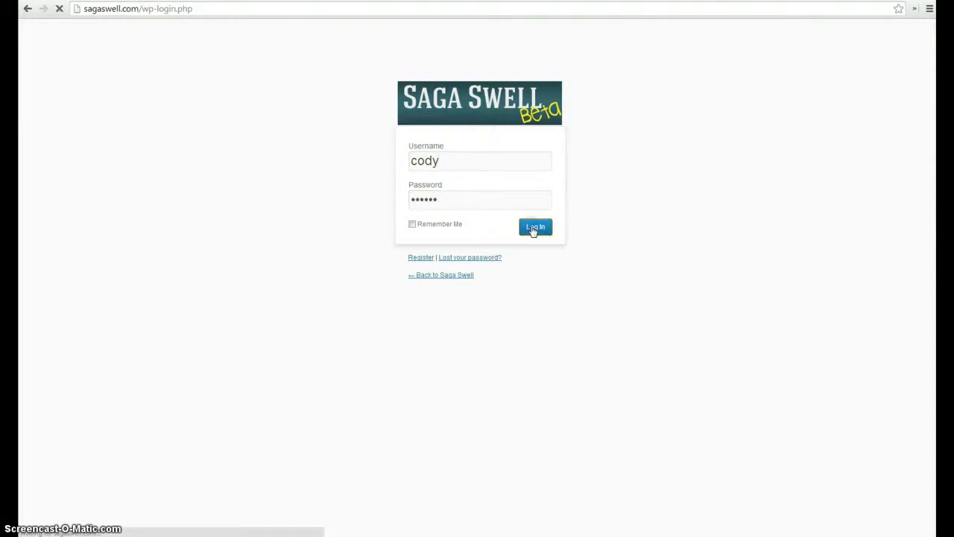
left_click(532, 232)
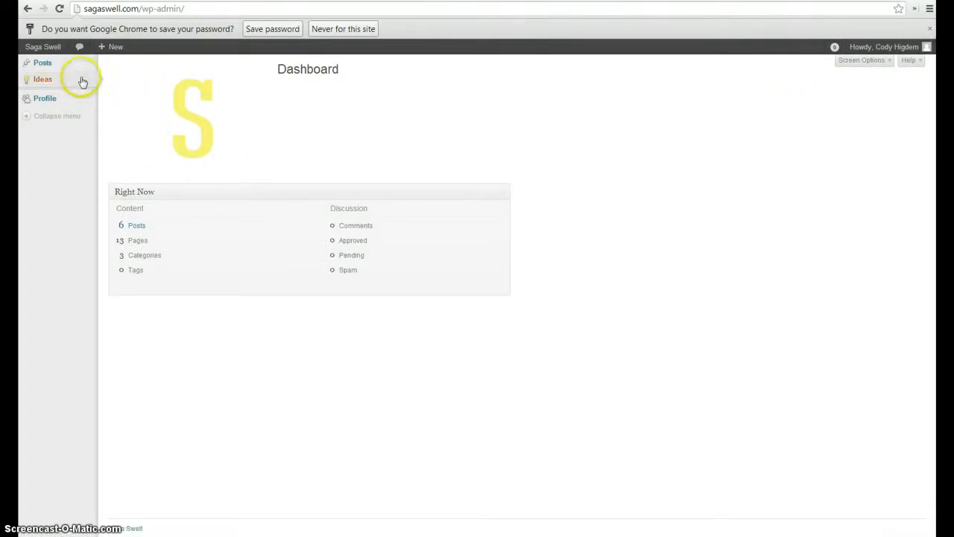
Step: Open the list of ideas
mouse_move(68, 82)
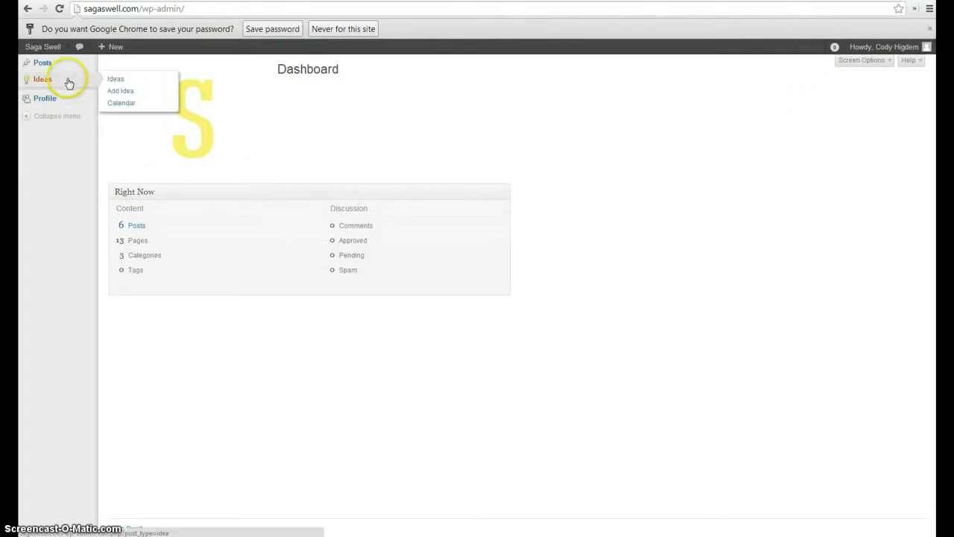
left_click(115, 81)
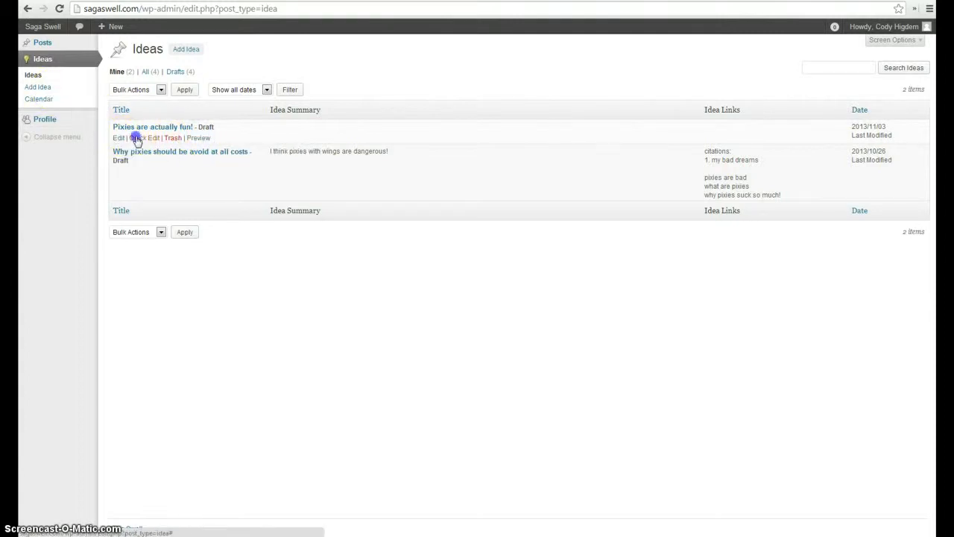
left_click(137, 138)
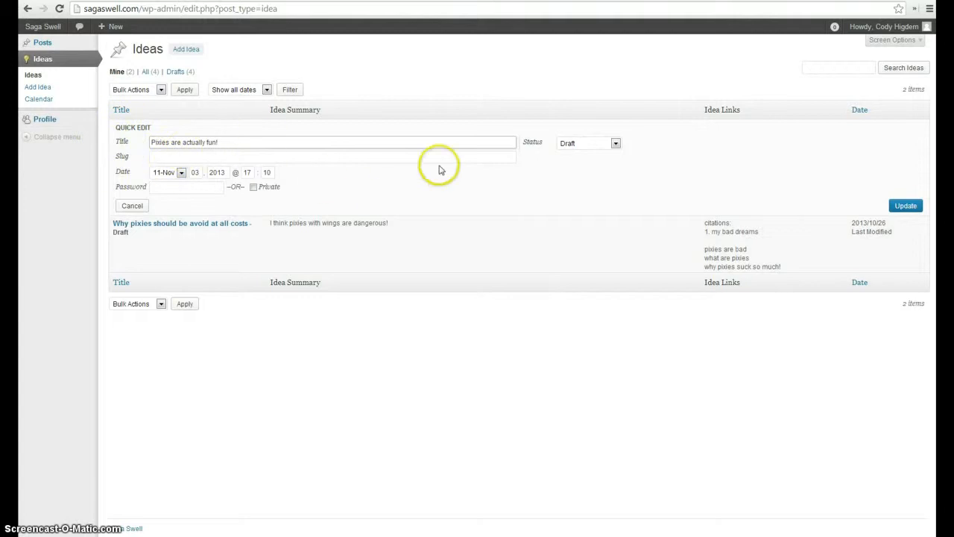
left_click(183, 187)
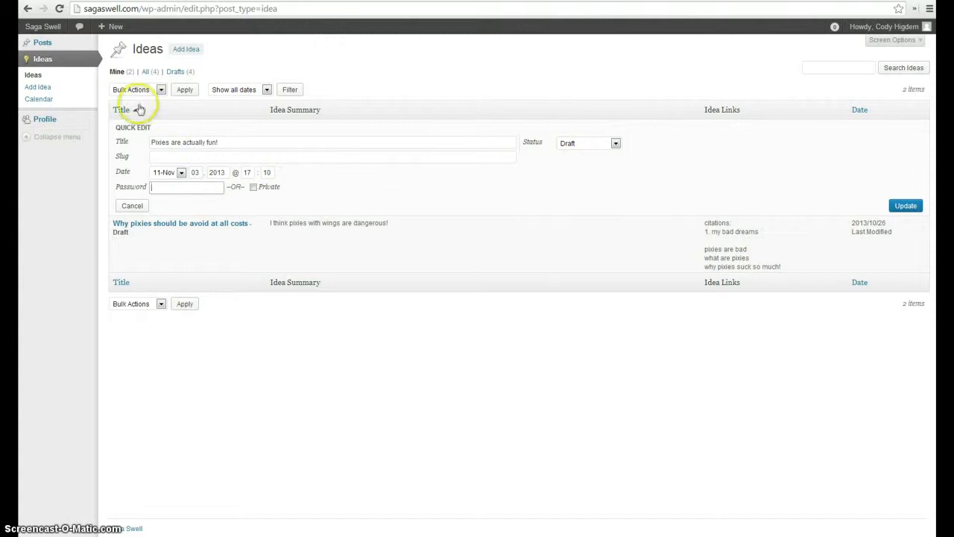
left_click(131, 206)
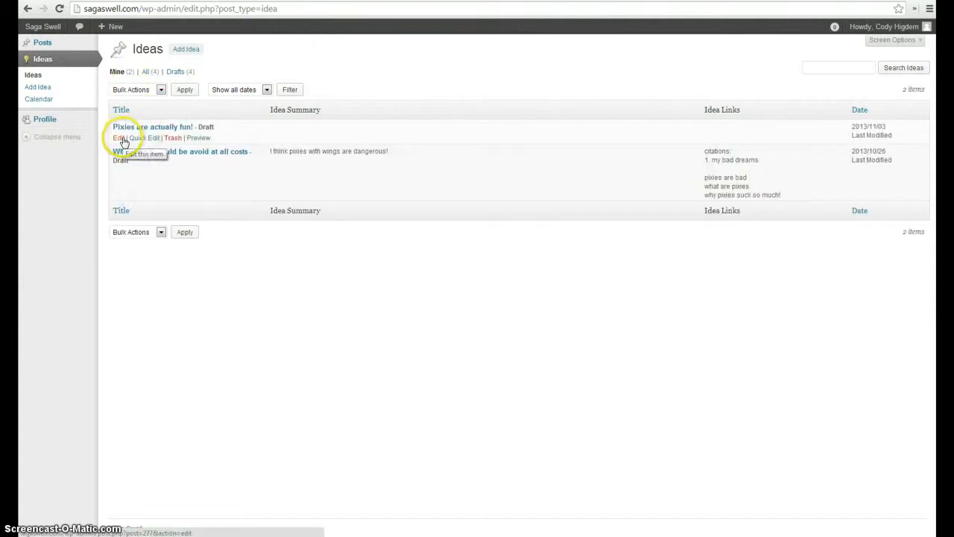
Step: Open the idea "Pixies are actually fun!" for full editing and enter "paragraph 1 so and so" in its crazy ideas box
left_click(152, 156)
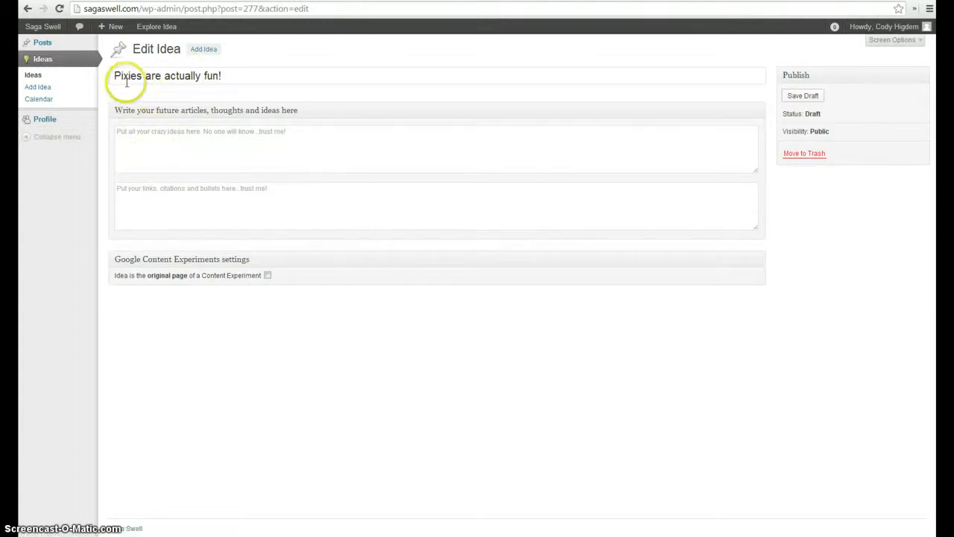
left_click(151, 75)
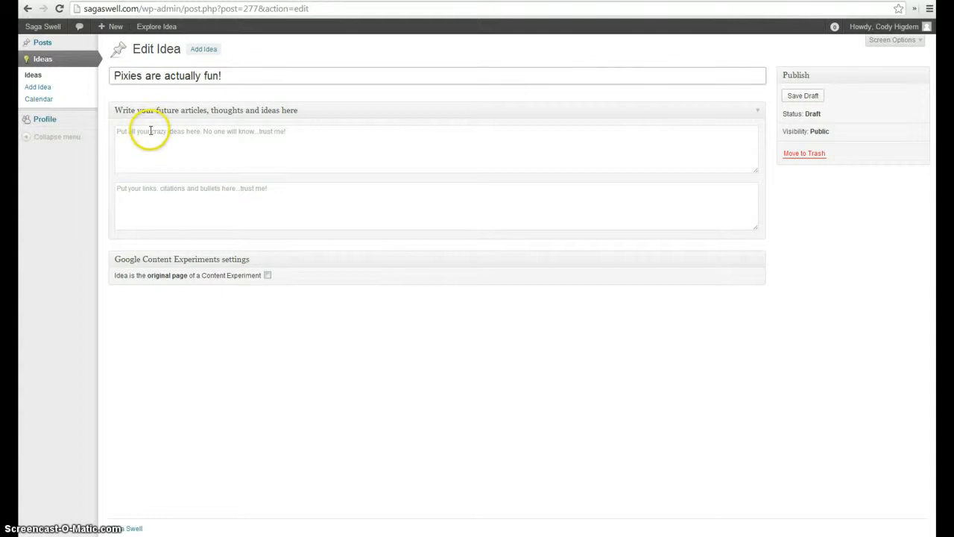
left_click(306, 137)
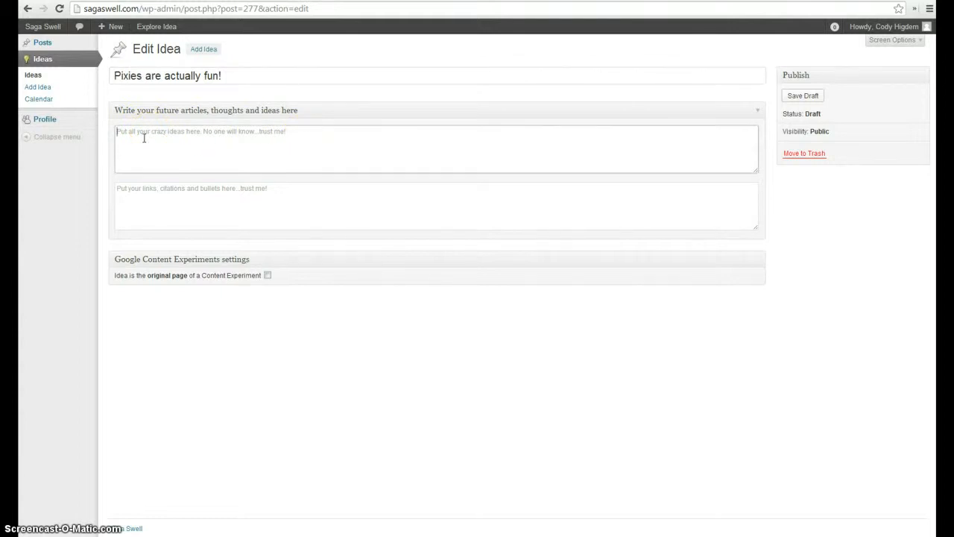
type("paragraph 1 so and so")
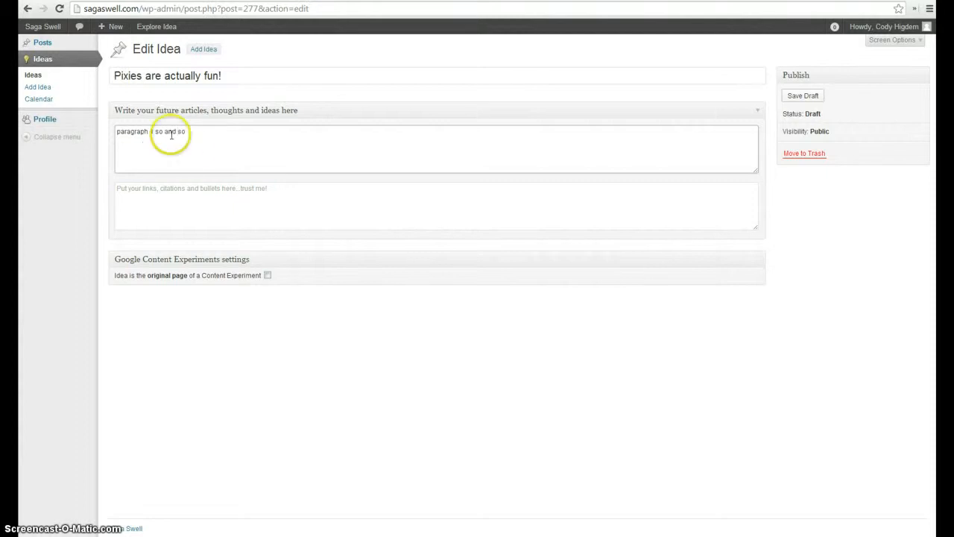
Step: Add a second line to the crazy ideas box: "oh the 60 top ways to improve your blogging consistecy! no don't worry about htat"
left_click(204, 196)
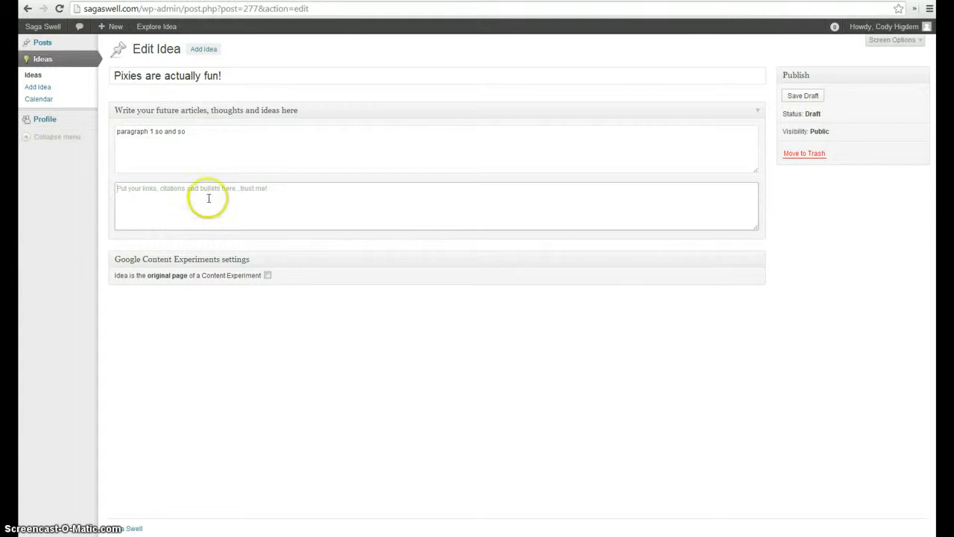
left_click(210, 143)
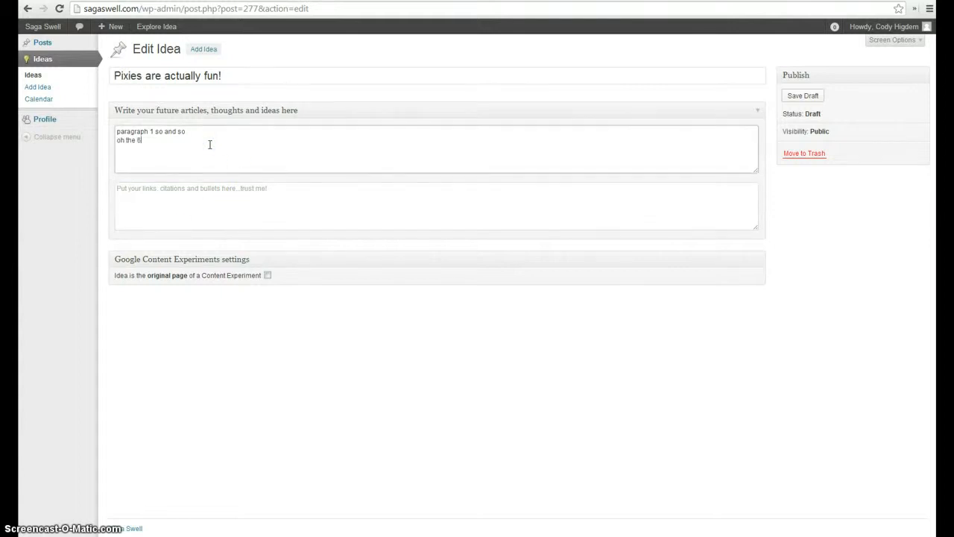
type("oh the 60 top ways to improve your blogging consistent")
type("!")
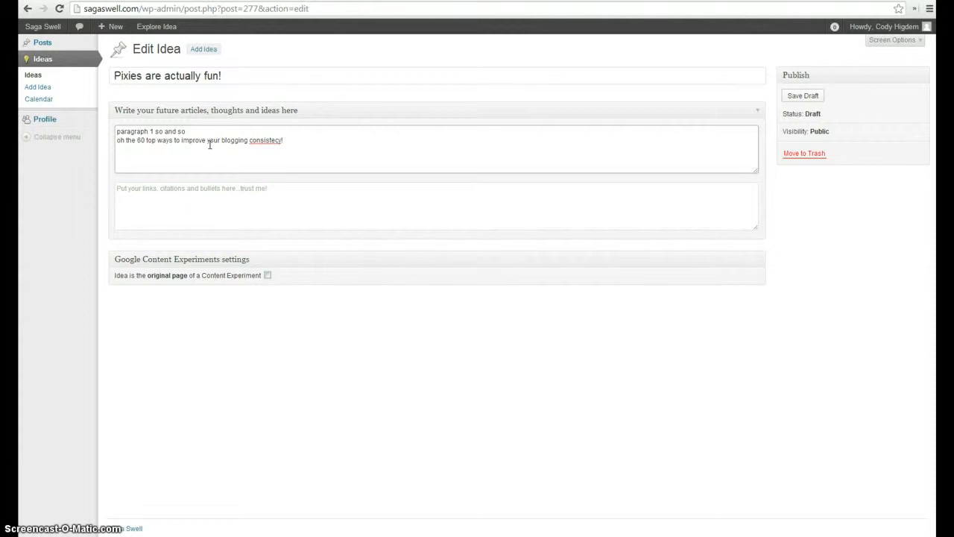
type(" no don't worry about html")
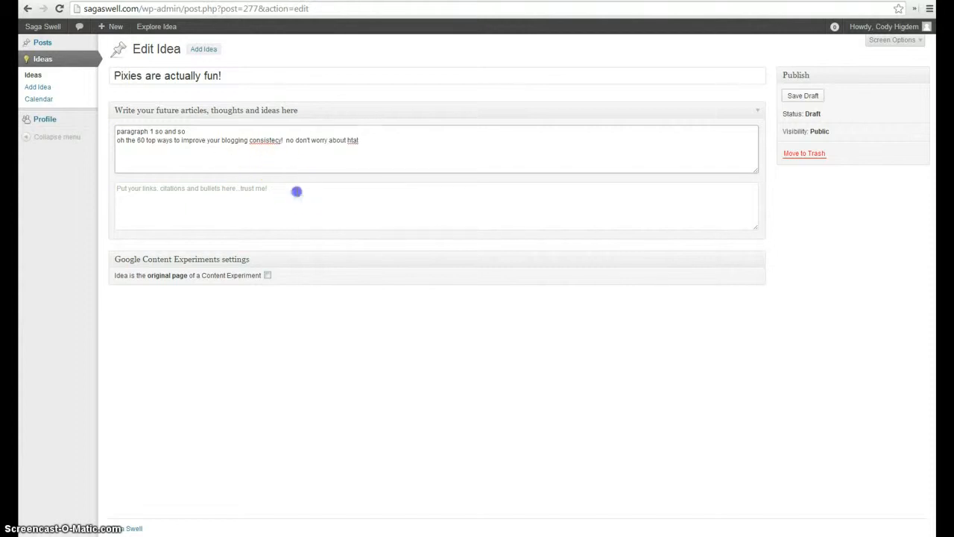
left_click(297, 192)
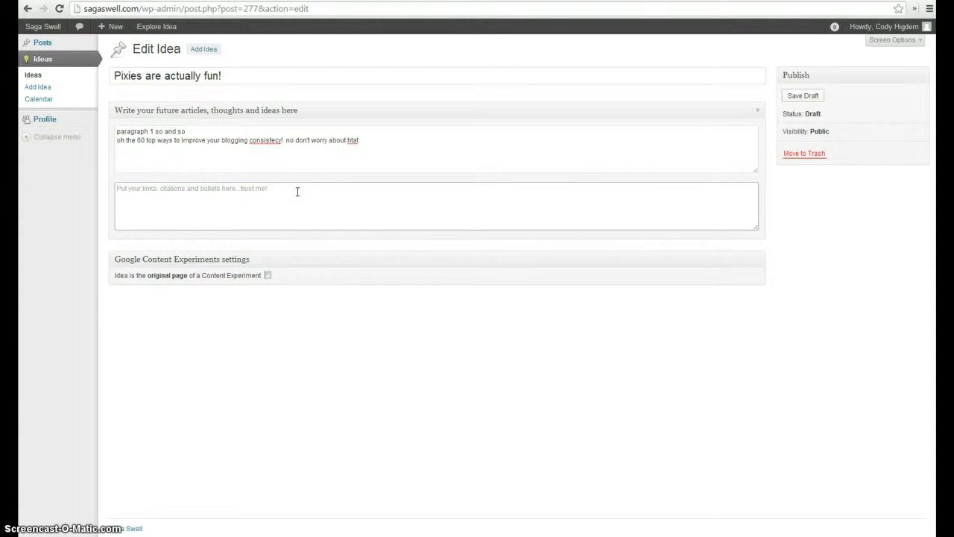
left_click(368, 137)
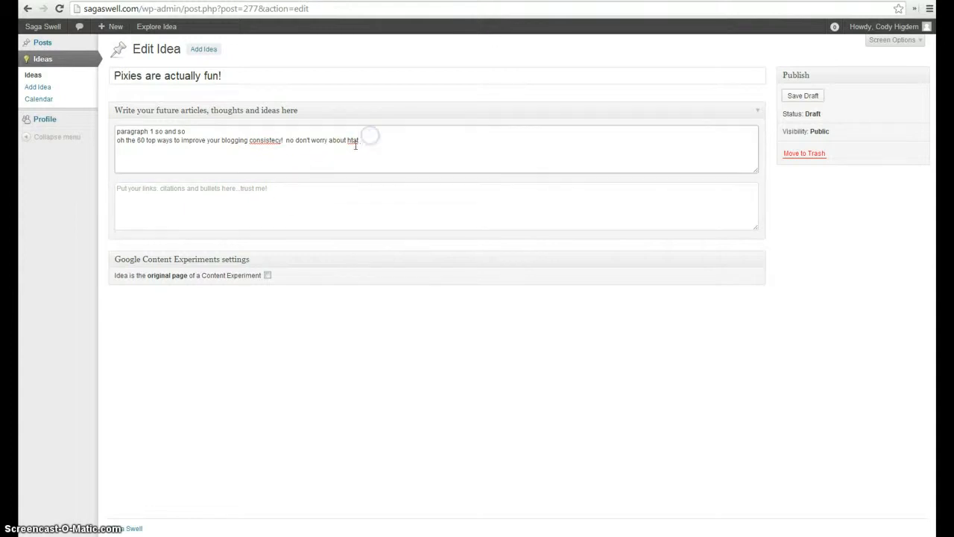
left_click(224, 190)
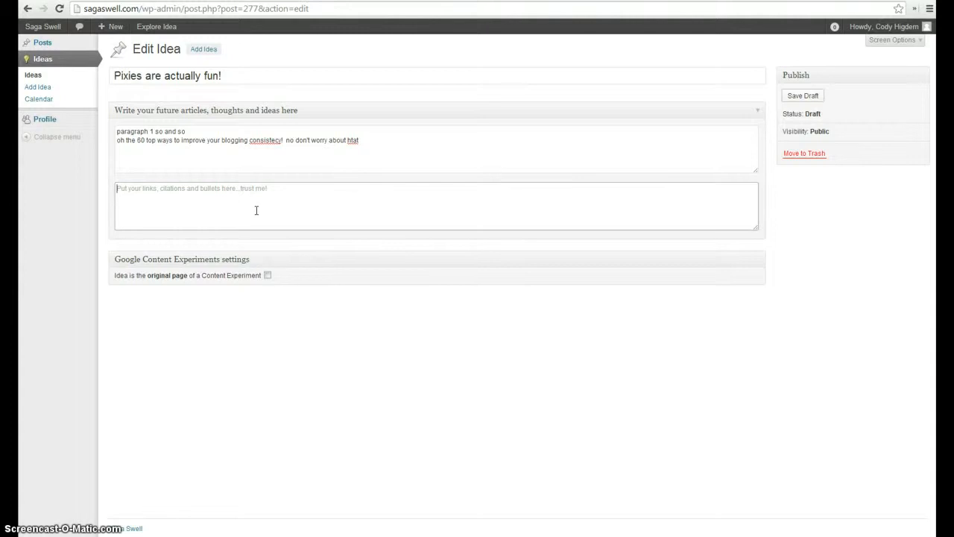
type("paragraph")
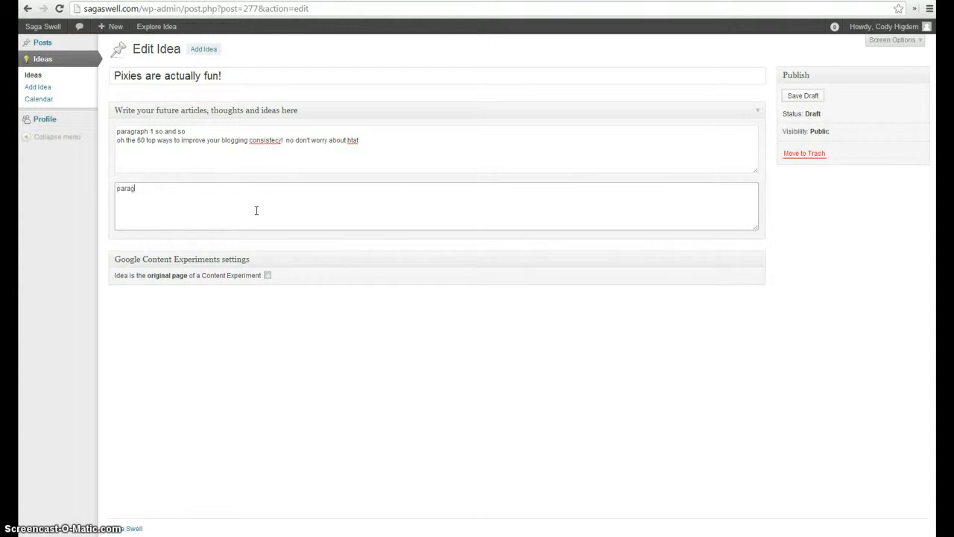
key("BackSpace")
key("BackSpace")
key("BackSpace")
key("BackSpace")
key("BackSpace")
key("BackSpace")
key("BackSpace")
key("BackSpace")
key("BackSpace")
Step: List in the links box: "1. intro", "2. crazy things I think of when I'm singing in the rain", "3. implementing the crazy things I think of"
type("1.")
type("zy things I think of when I'm")
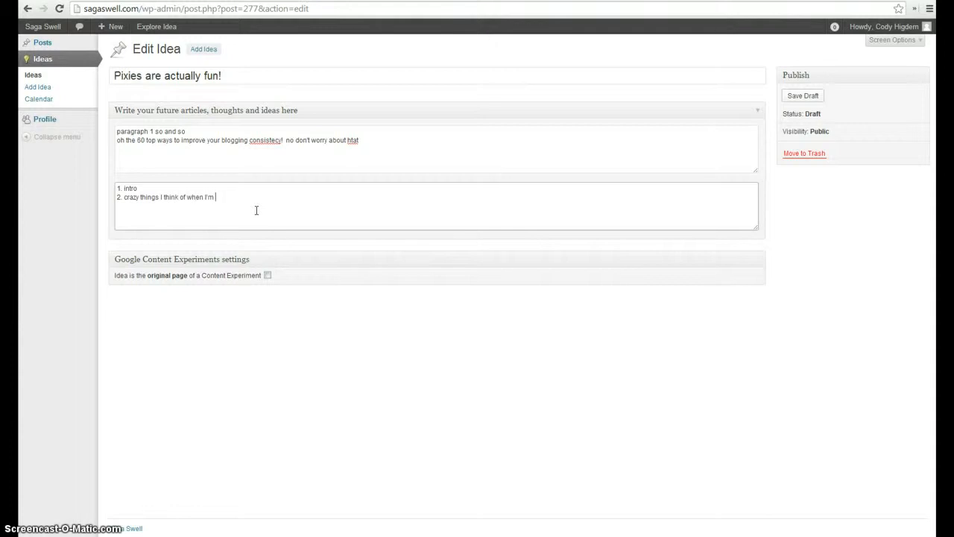
type(" singing in the rain 3. i")
type("mplementing the crazy th")
type("ings I thin")
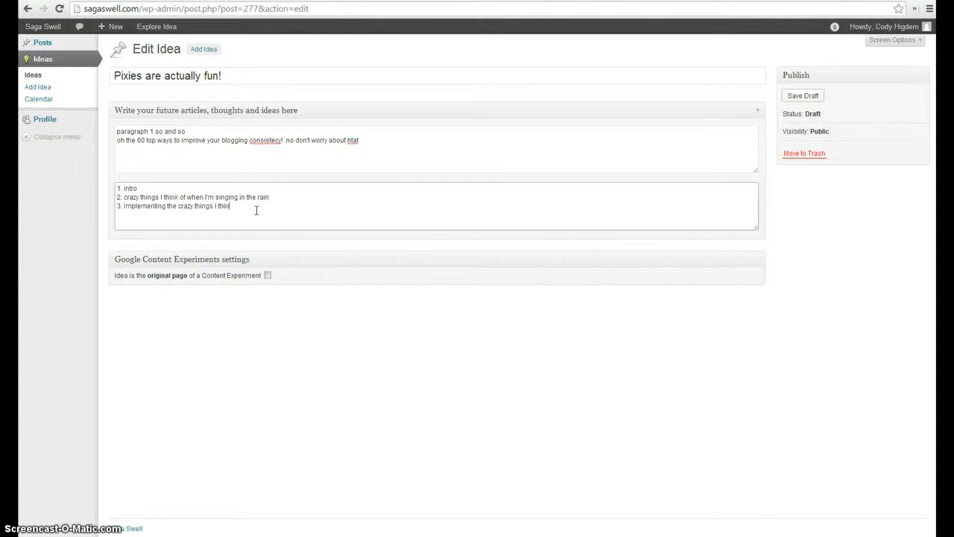
Step: Complete the outline in the links box with "4. Saga Swell occurs!" and "5. Turns out it's not crazy, it's awesome."
type("k of 4. Saga Swell occurs! 5. Turns out it")
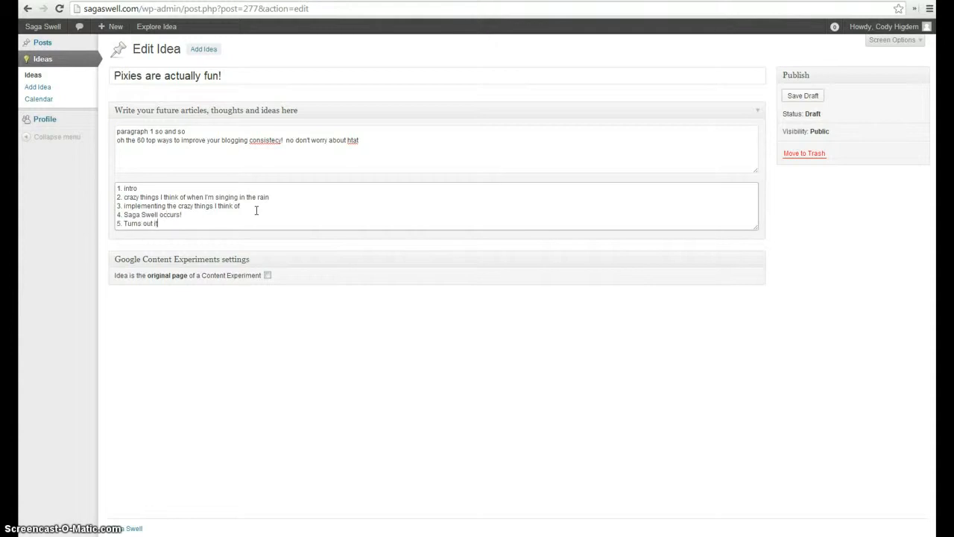
type("'s not")
type(" crazy, it's aw")
type("esome")
type(".")
key("Return")
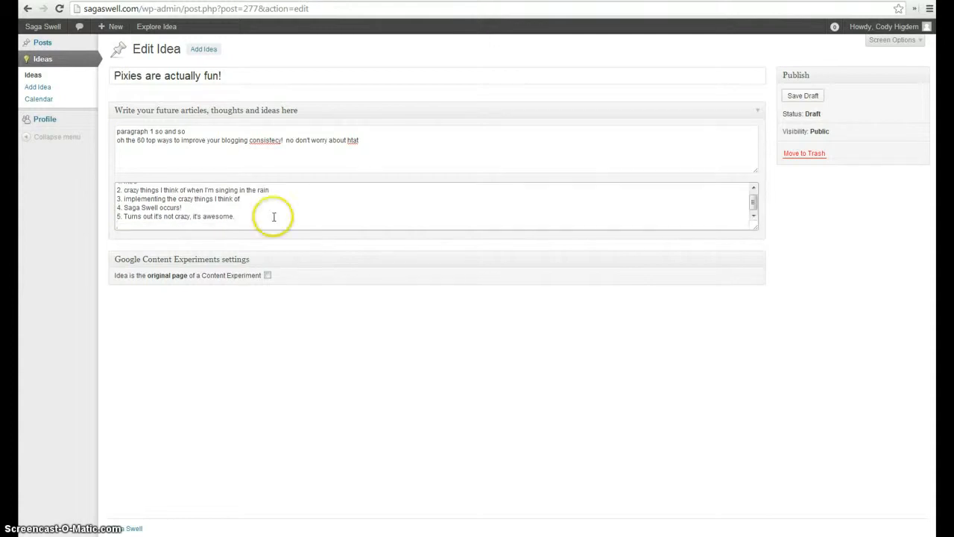
scroll(254, 212, "up", 1)
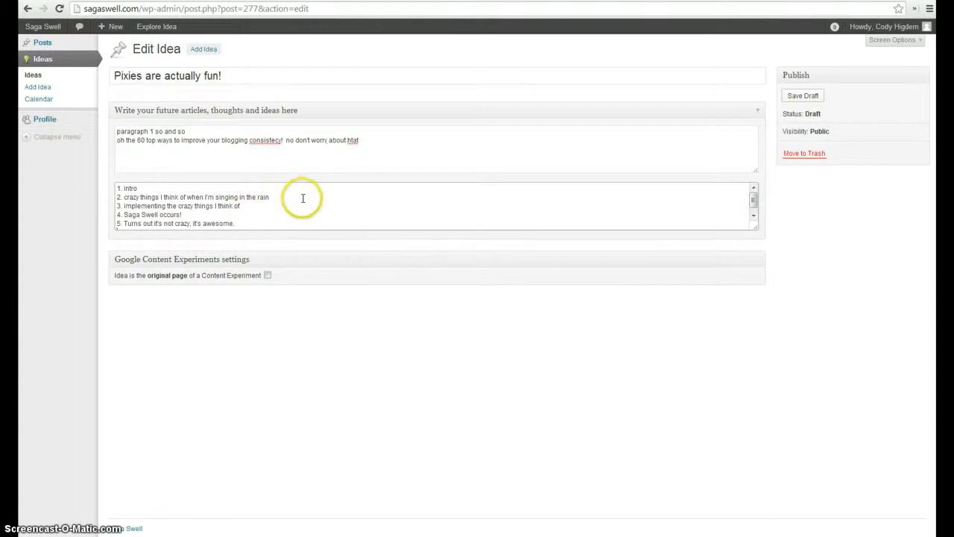
left_click(213, 141)
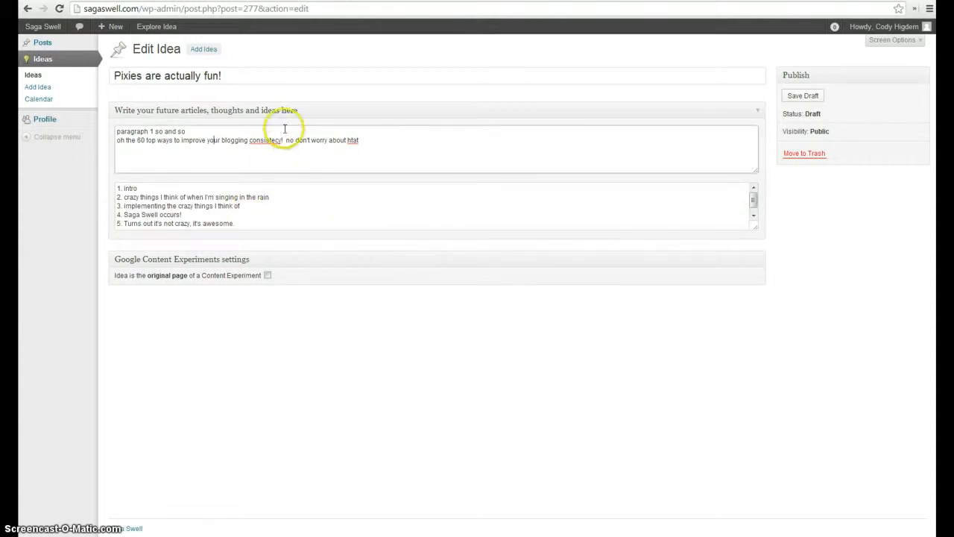
left_click(252, 219)
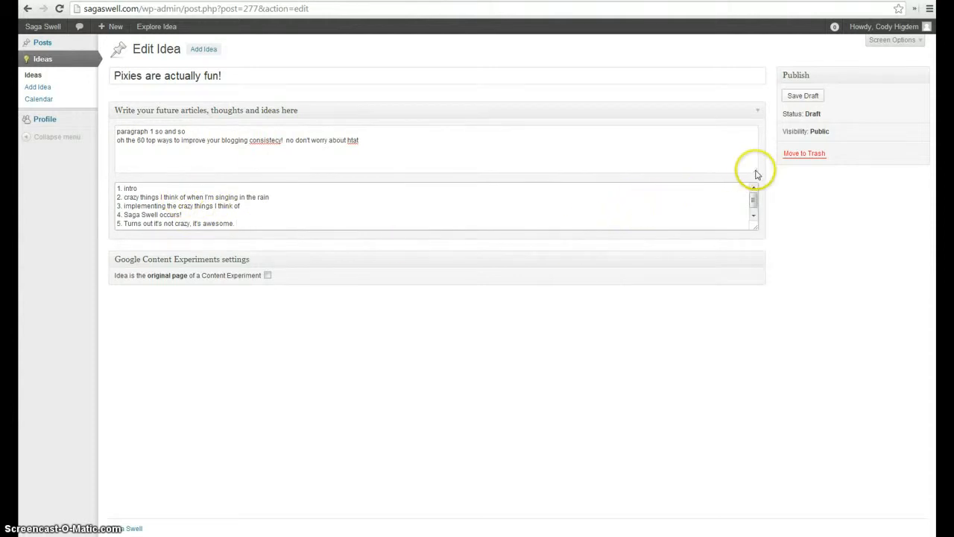
Step: Enlarge both the crazy ideas box and the links box vertically to give more writing room
left_click_drag(755, 171, 777, 267)
left_click_drag(785, 268, 745, 339)
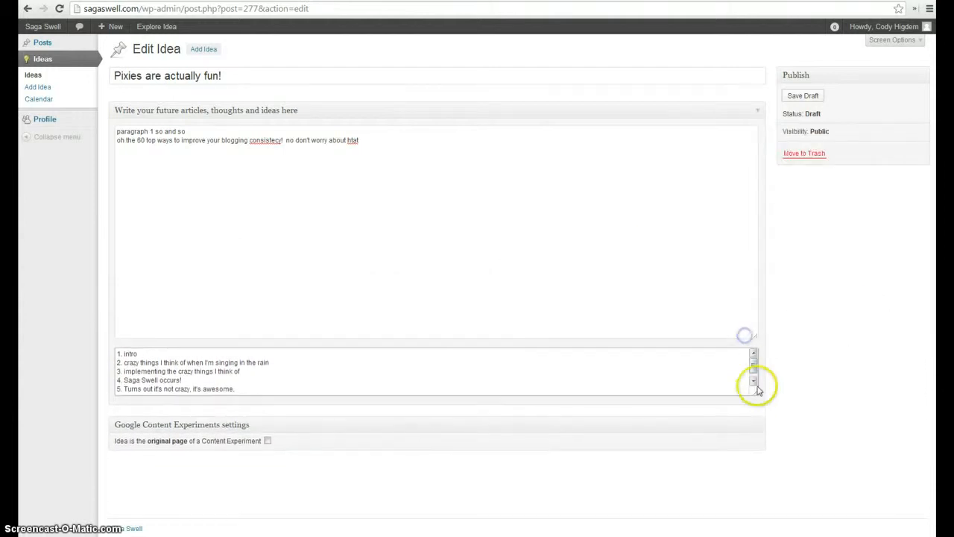
left_click_drag(756, 392, 745, 535)
scroll(825, 478, "down", 2)
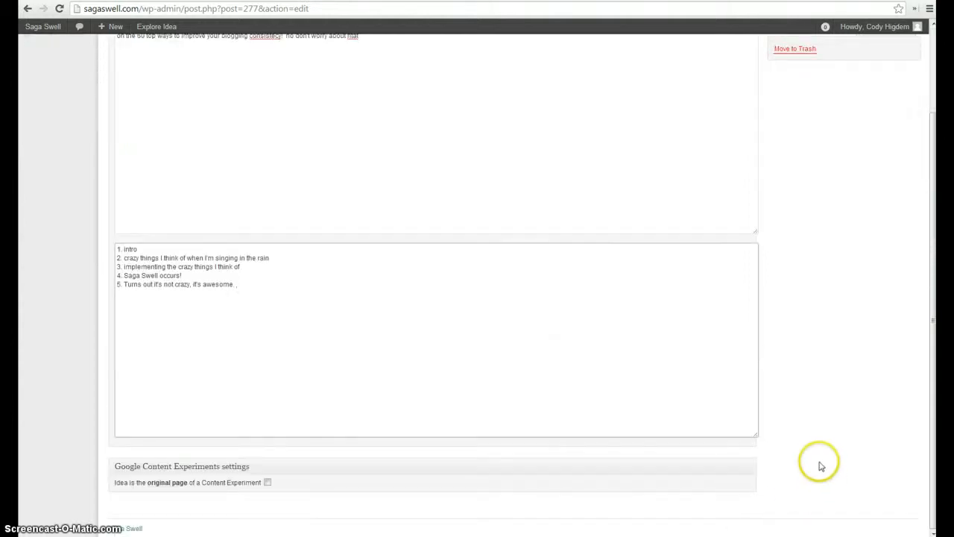
left_click_drag(756, 436, 716, 526)
scroll(735, 473, "up", 2)
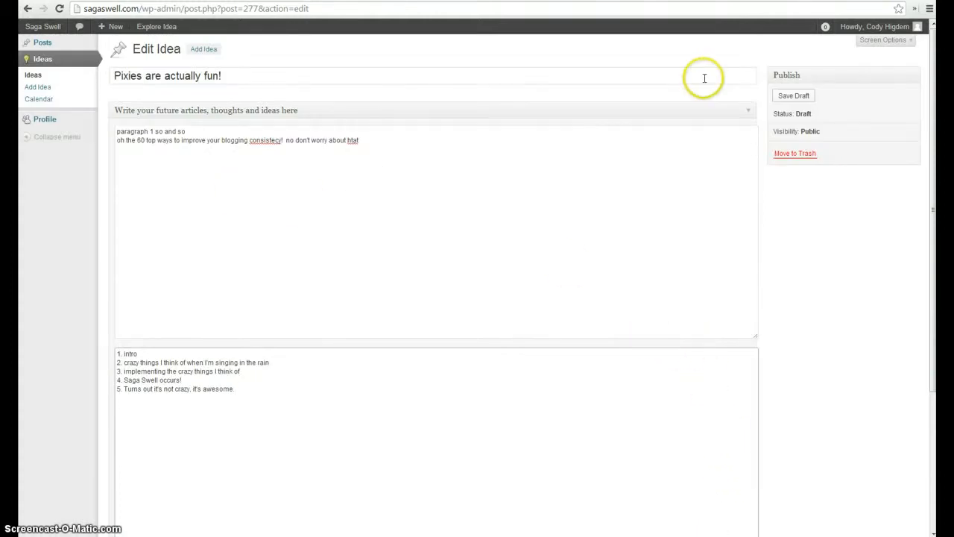
Step: Save the idea as a draft and make its crazy ideas box taller again
left_click(787, 95)
left_click(364, 143)
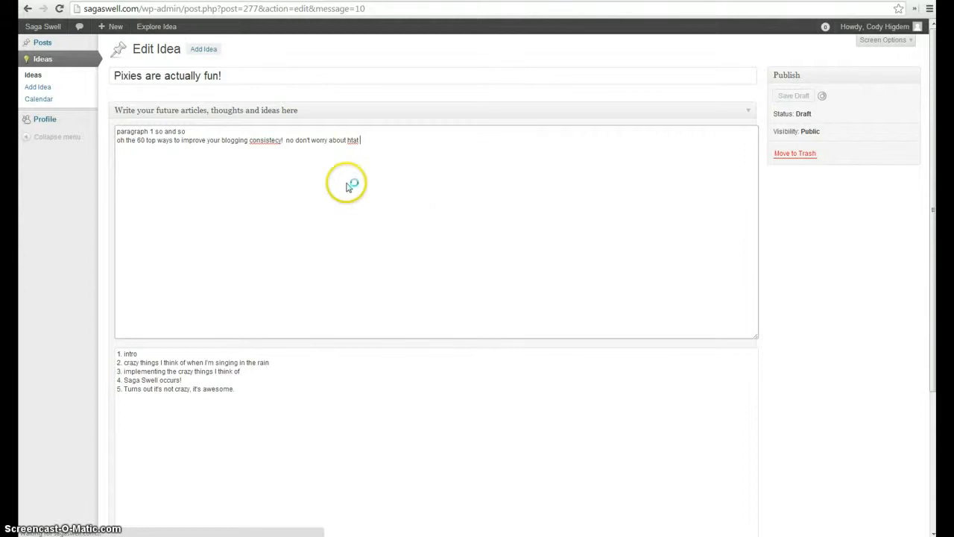
left_click(369, 169)
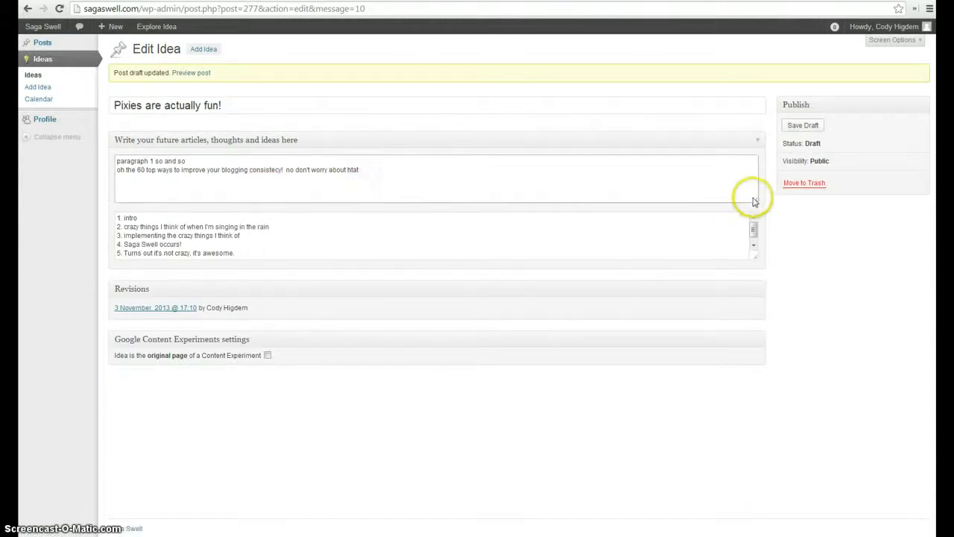
left_click_drag(756, 200, 609, 335)
Step: Start a new blank idea
left_click(33, 88)
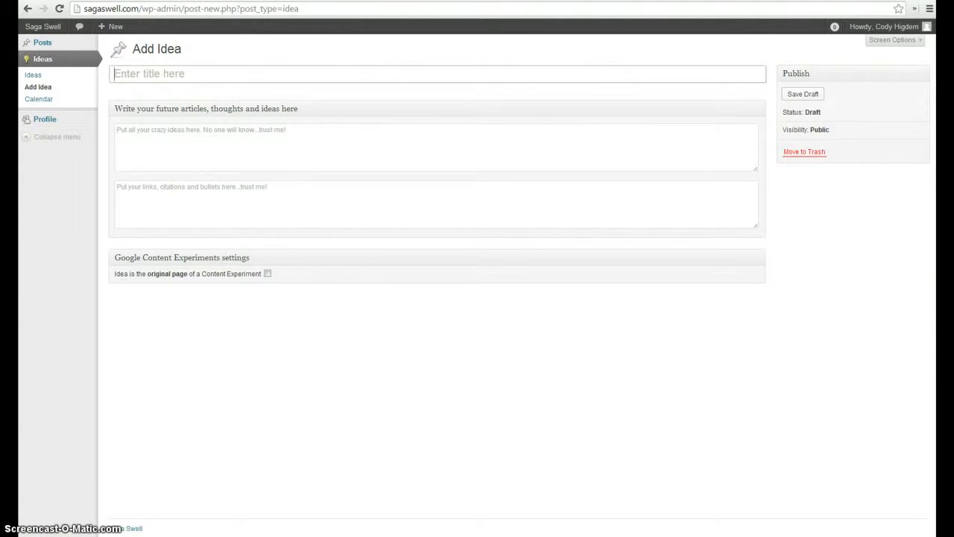
Step: Title the idea "Man on the moon!" with crazy ideas text "In 2 years we will have a man on the moon, and the Ruskies (sp?) won't!!!"
left_click(160, 78)
type("Man on the m")
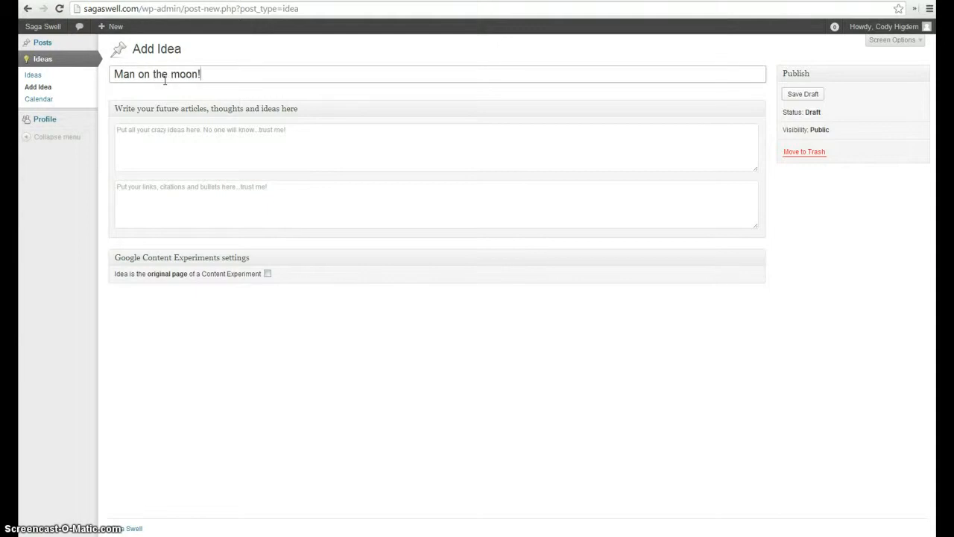
left_click(154, 132)
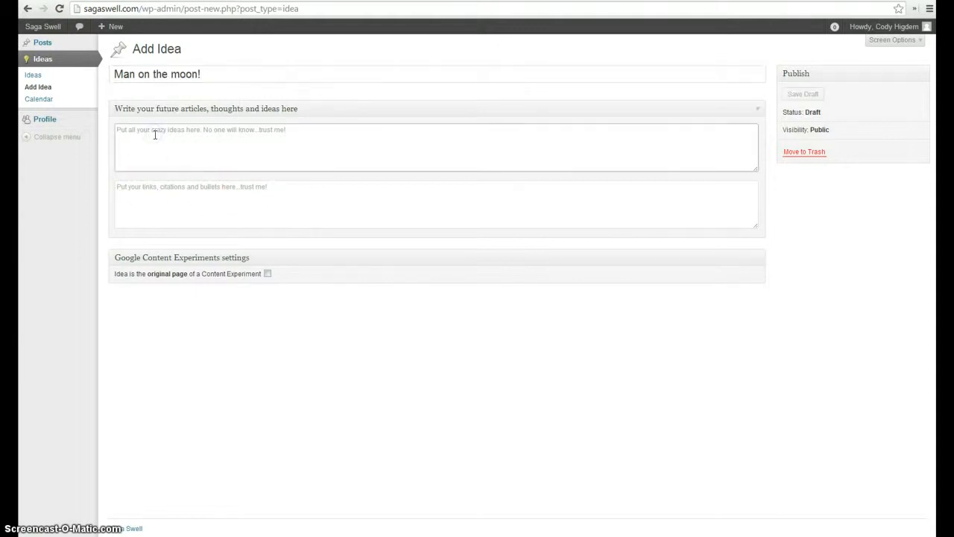
type("in 2 years w")
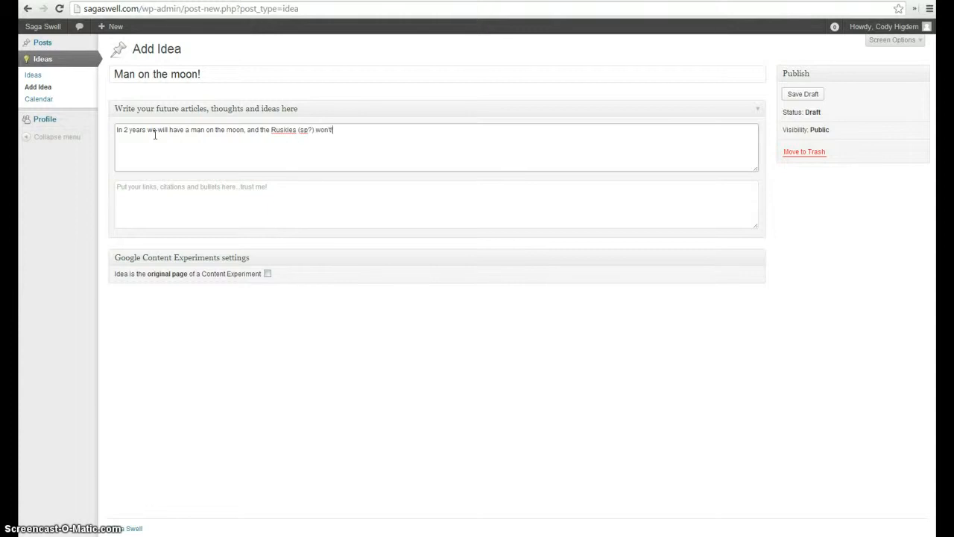
Step: Enter "nasa.com" and "djdkdkdkdk" on separate lines in the links box and save the idea as a draft
left_click(177, 191)
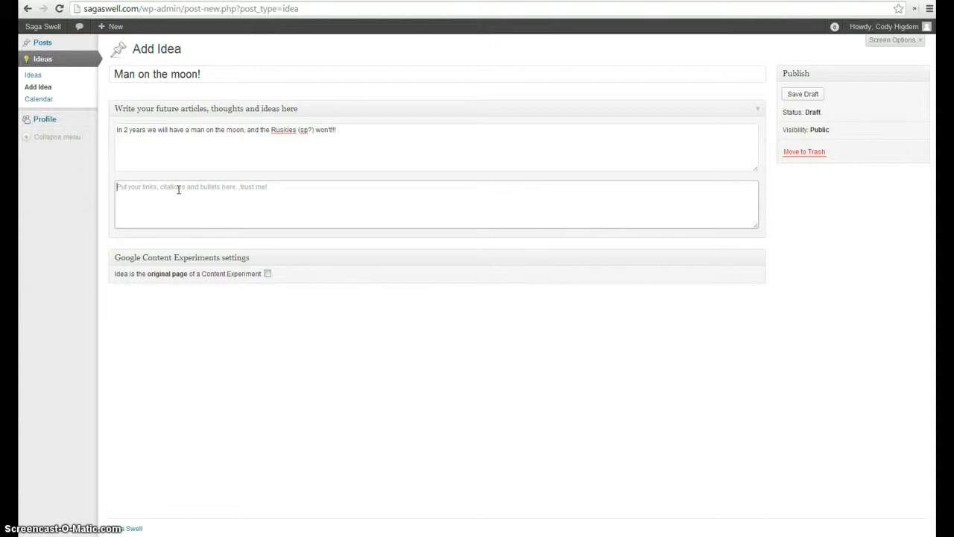
type("nasa.com")
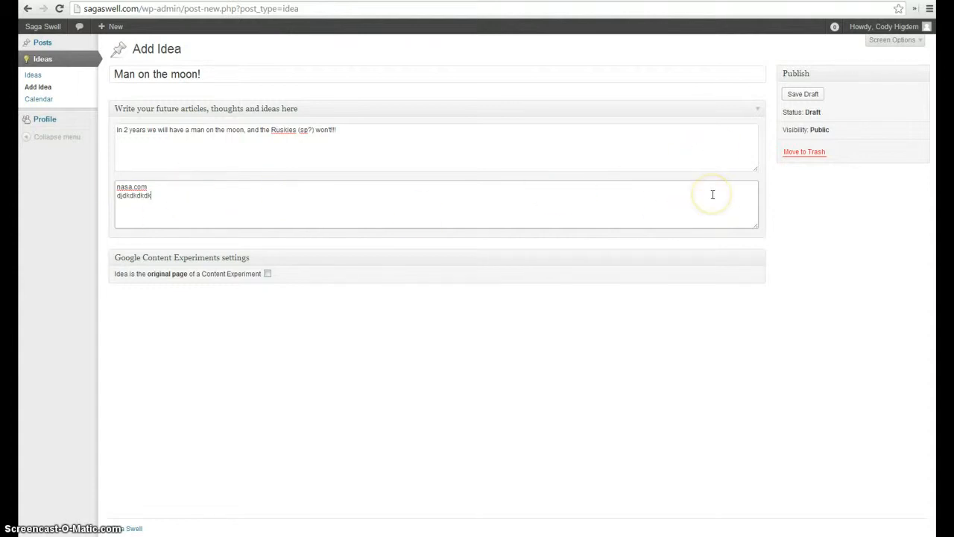
left_click(812, 95)
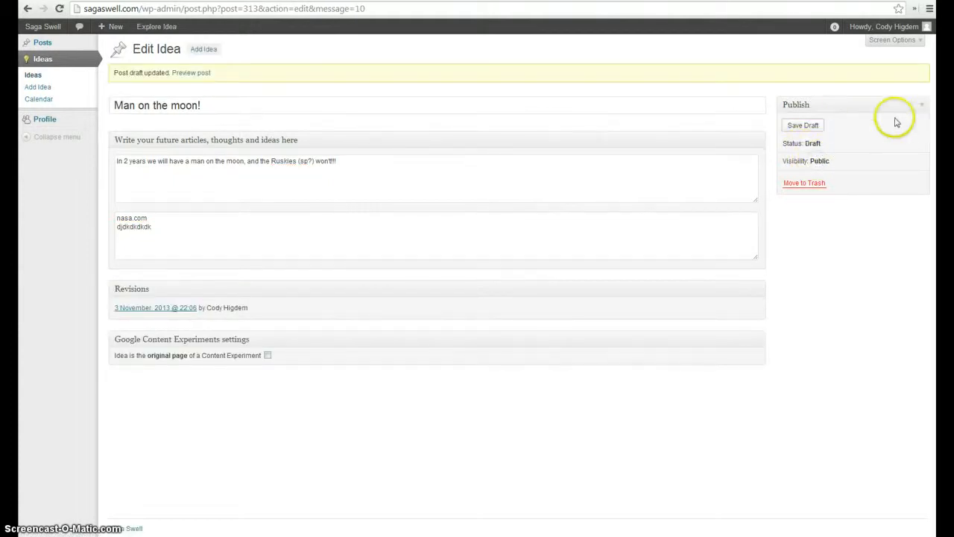
Step: Open the list of saved ideas and compare its Drafts, All and Mine views, finishing on Mine
left_click(37, 87)
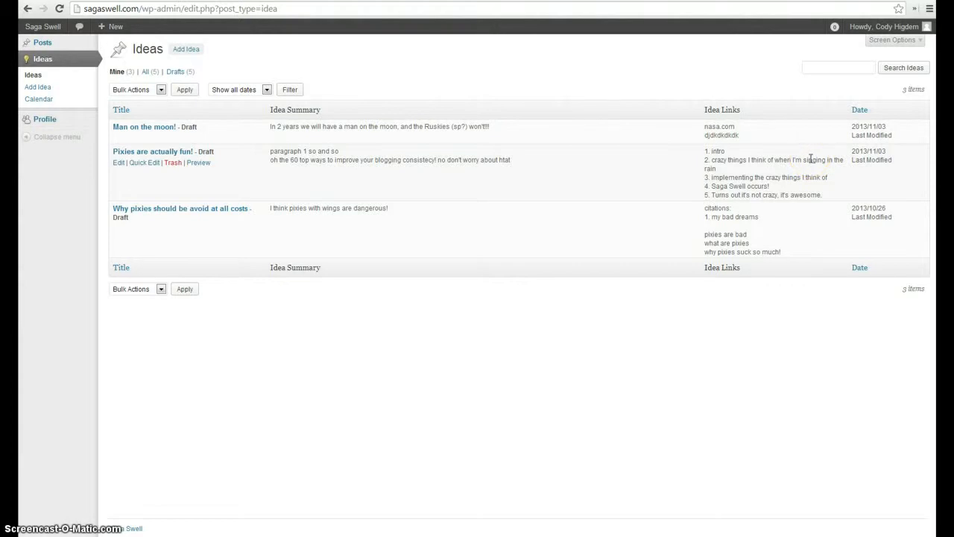
left_click(175, 71)
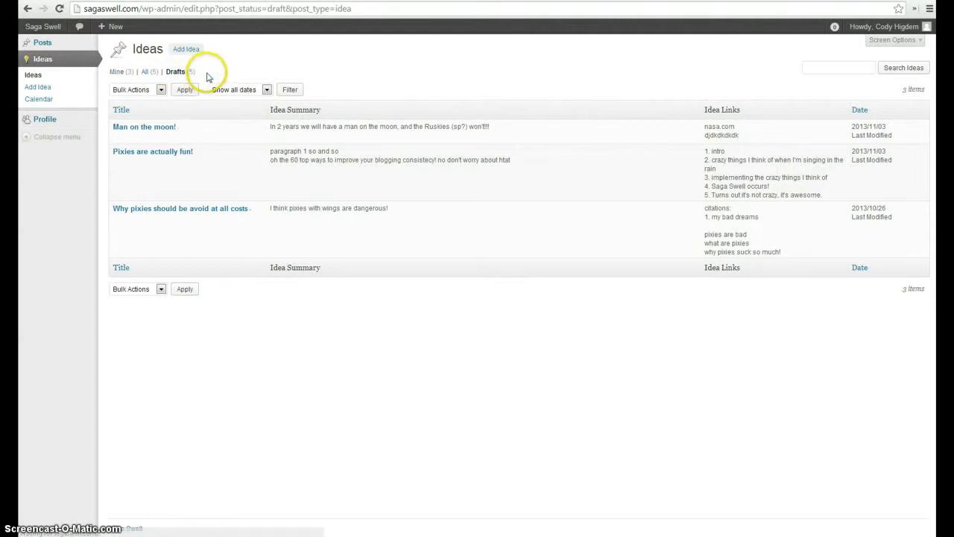
left_click(148, 73)
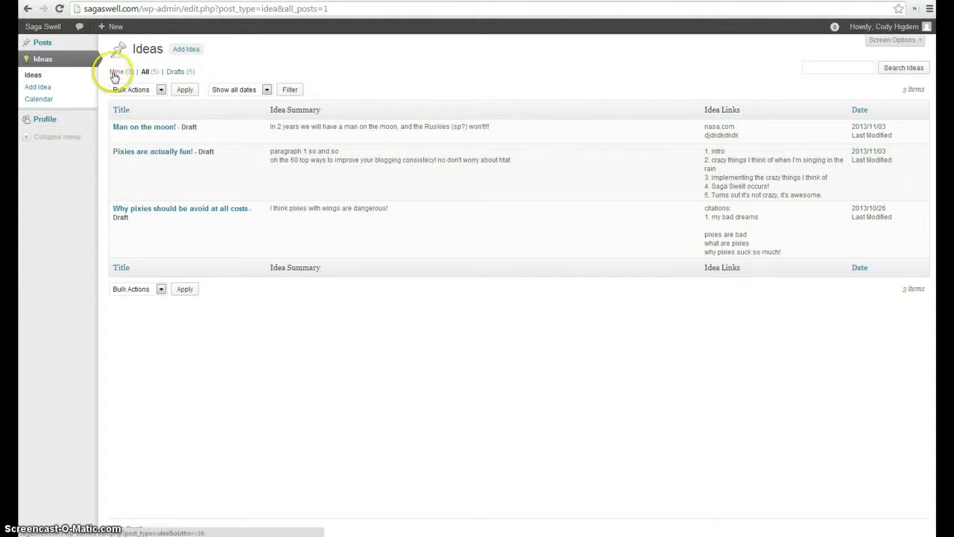
left_click(177, 72)
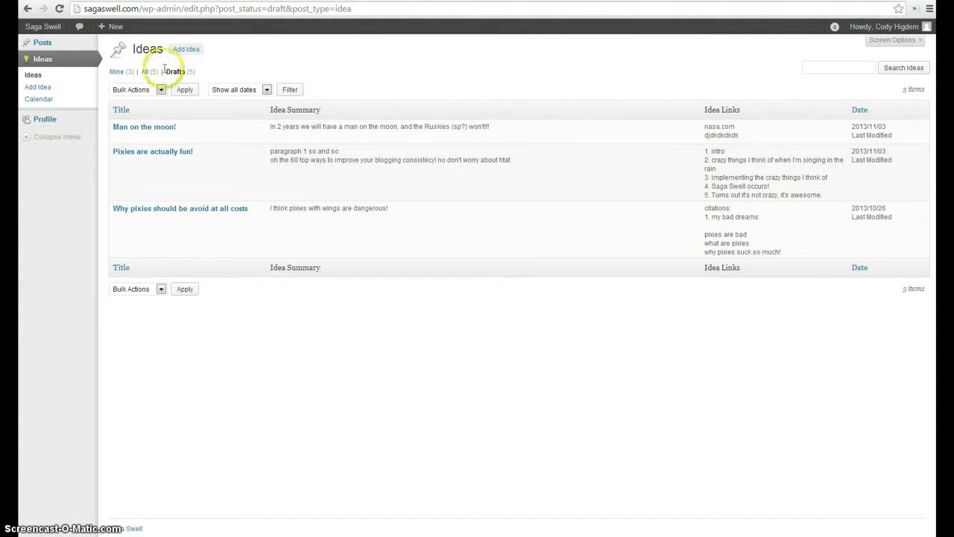
left_click(146, 73)
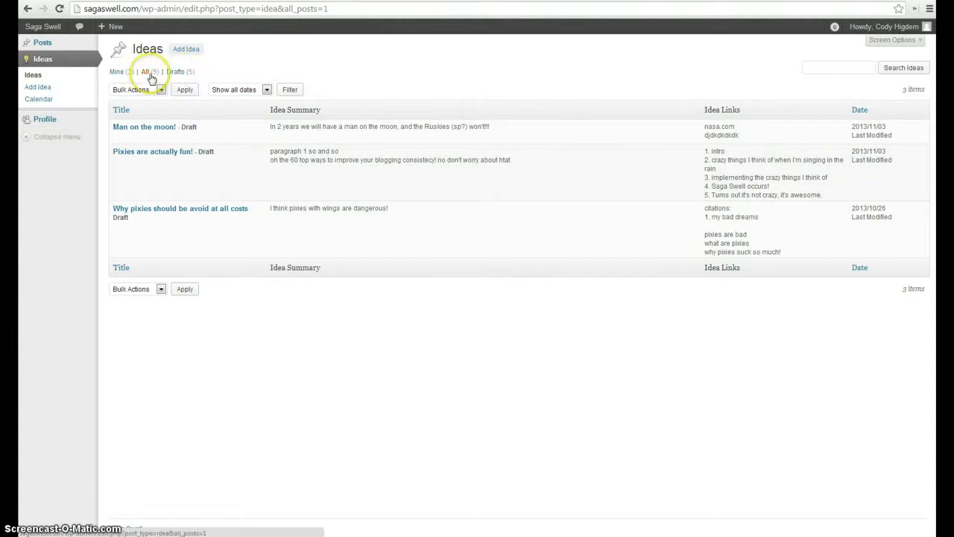
left_click(118, 72)
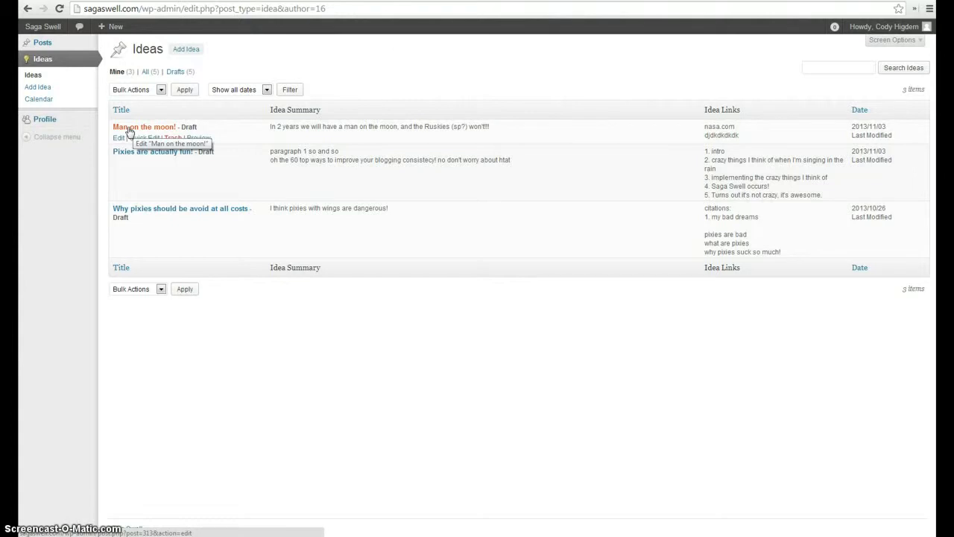
Step: Quick-edit the "Man on the moon!" idea to retitle it "list of awesome blog headlines" and update it
left_click(142, 139)
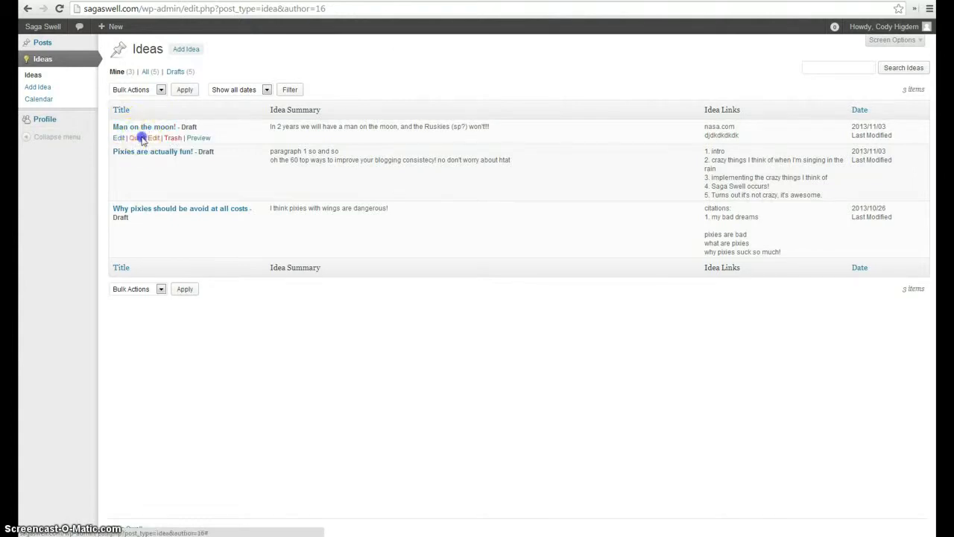
left_click_drag(209, 142, 98, 141)
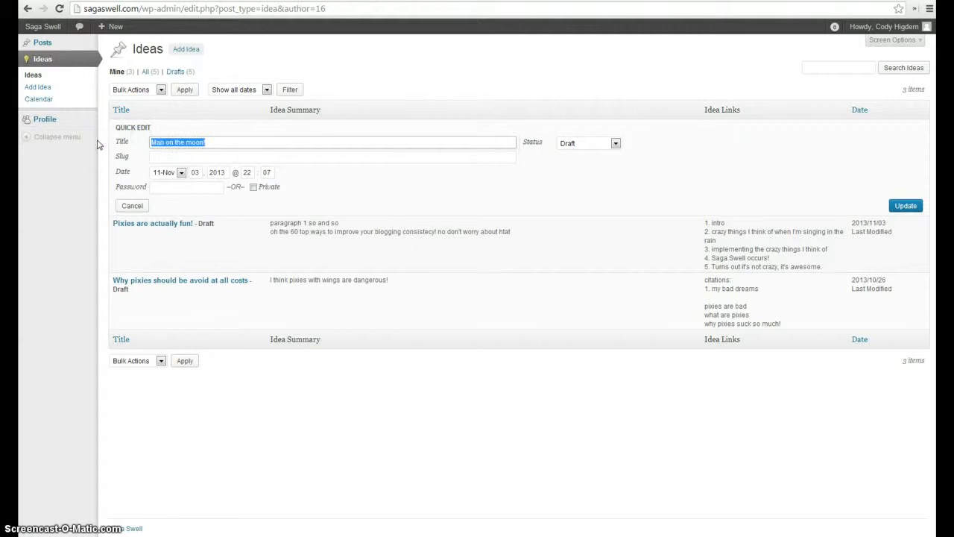
type("I")
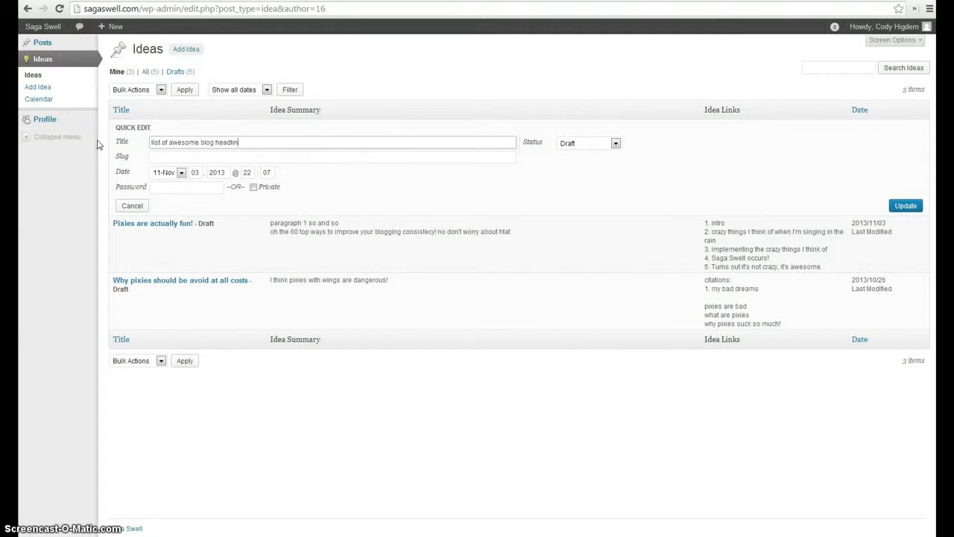
left_click(907, 208)
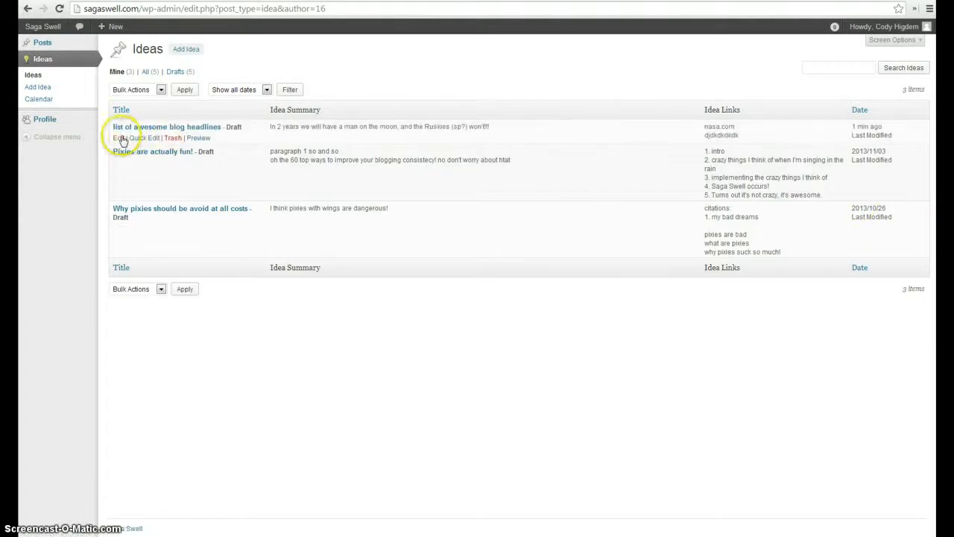
Step: Replace the headlines idea's crazy ideas text with the lines "3 ways to make widget x faster" and "3 ways to dance easier", and save the draft
left_click(120, 138)
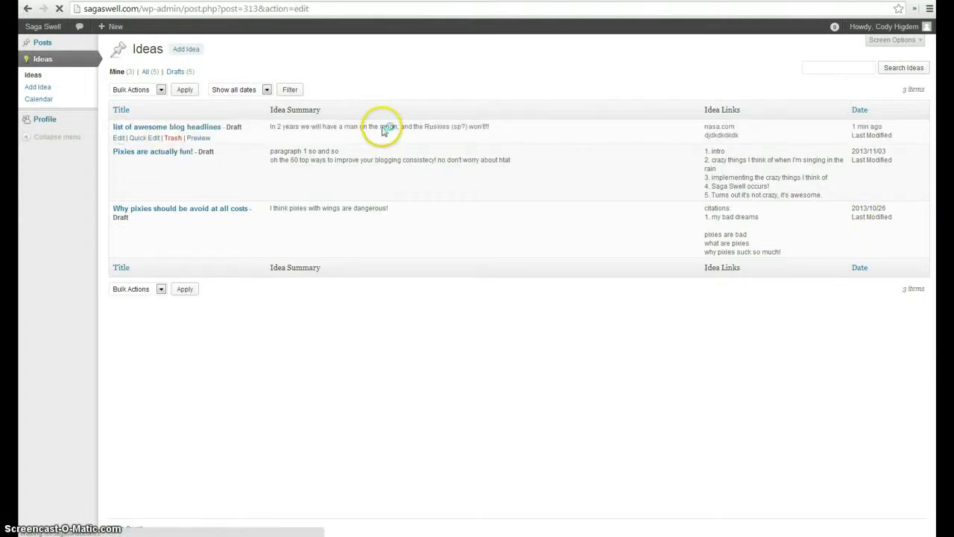
left_click_drag(434, 127, 105, 144)
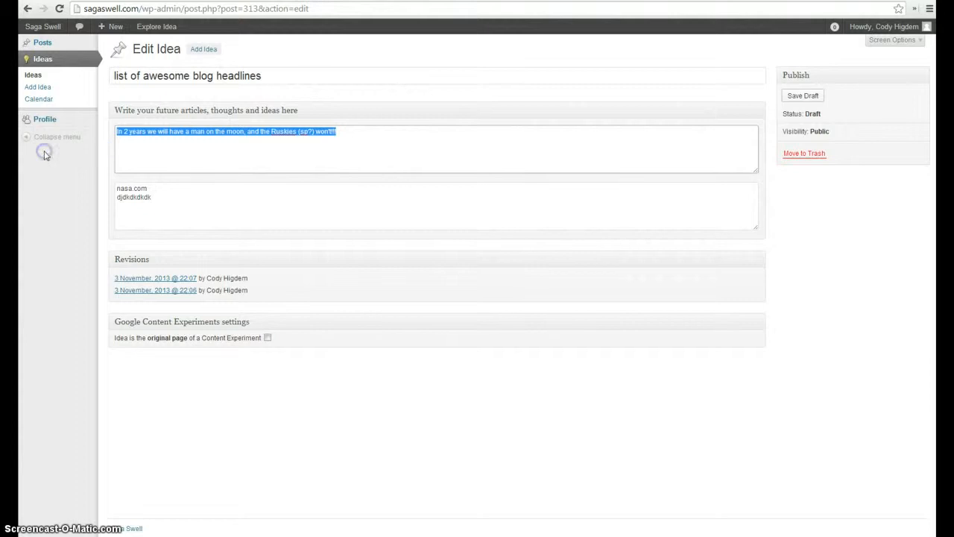
type("3 ways to dance easier")
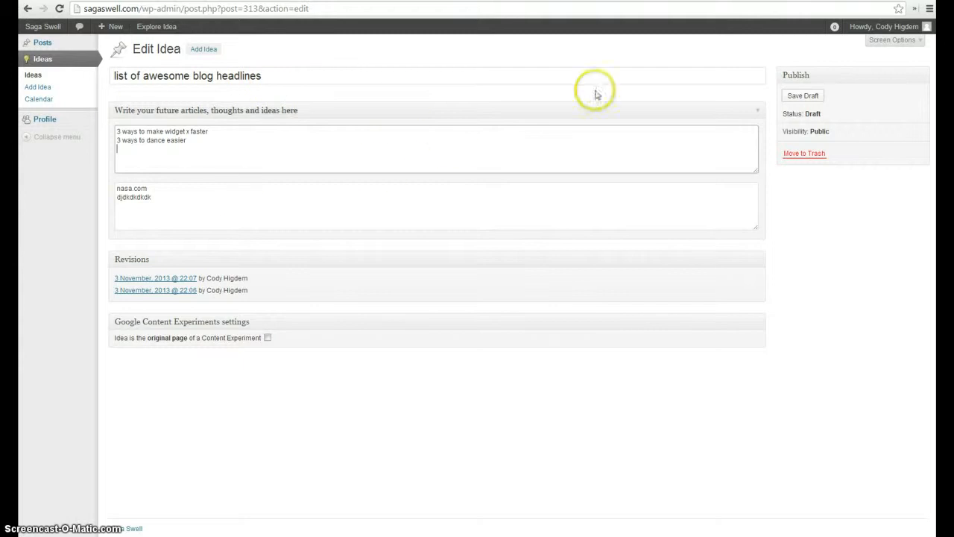
left_click(805, 95)
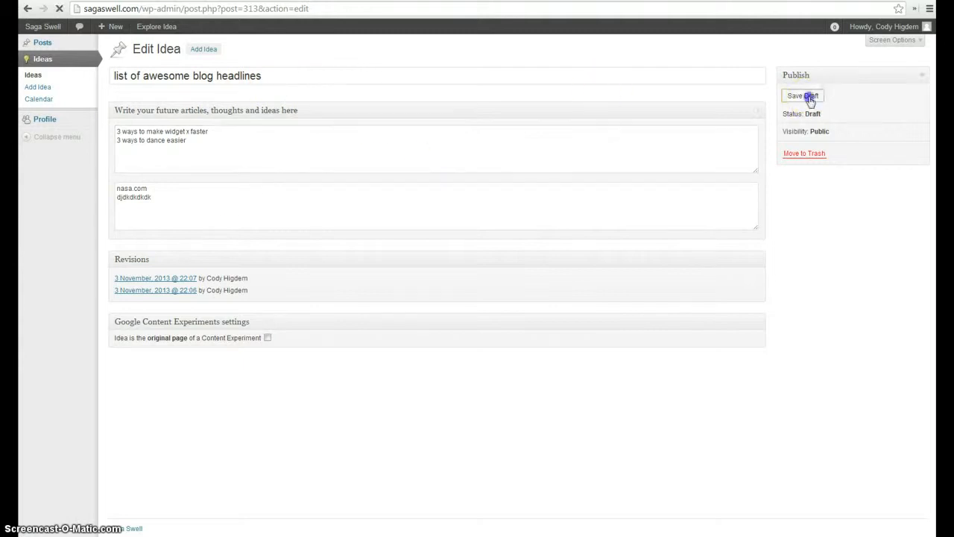
Step: Preview the saved headlines idea as a blog post and close the preview
left_click(407, 119)
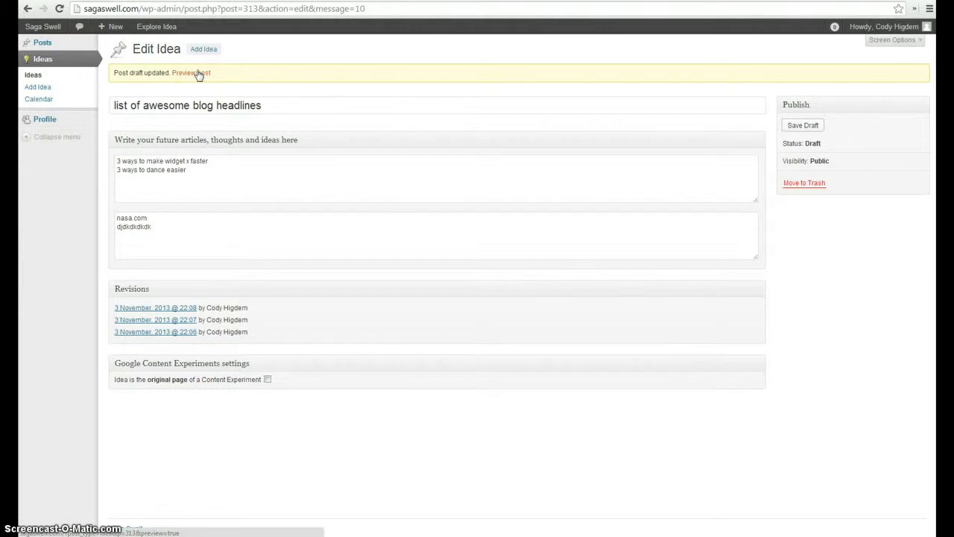
left_click(199, 73)
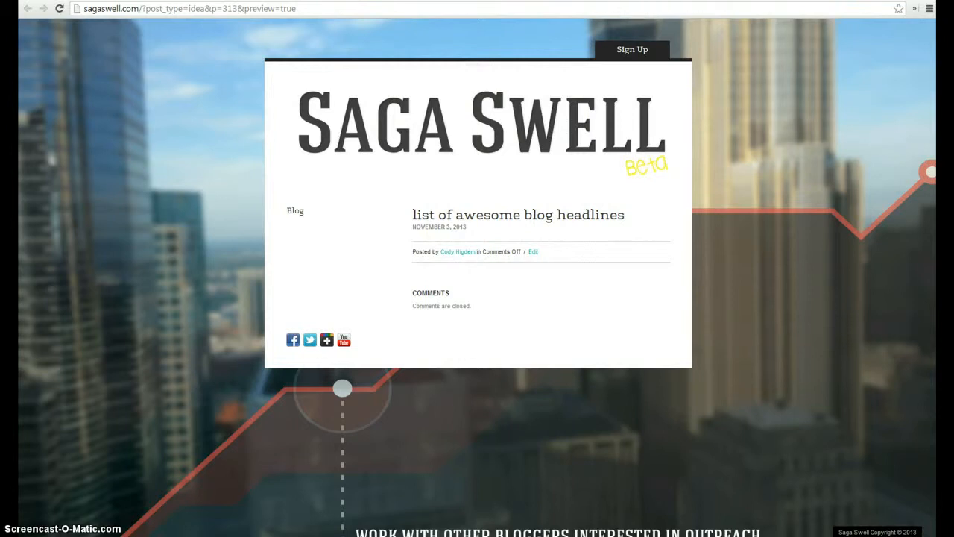
key("ctrl+w")
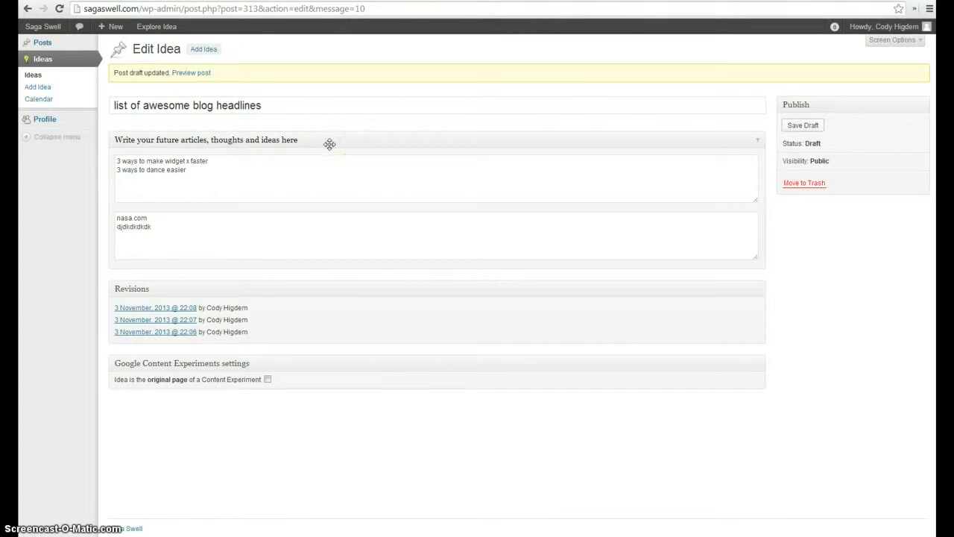
Step: Return to the ideas list to review the updated headlines idea among the other drafts
left_click(33, 74)
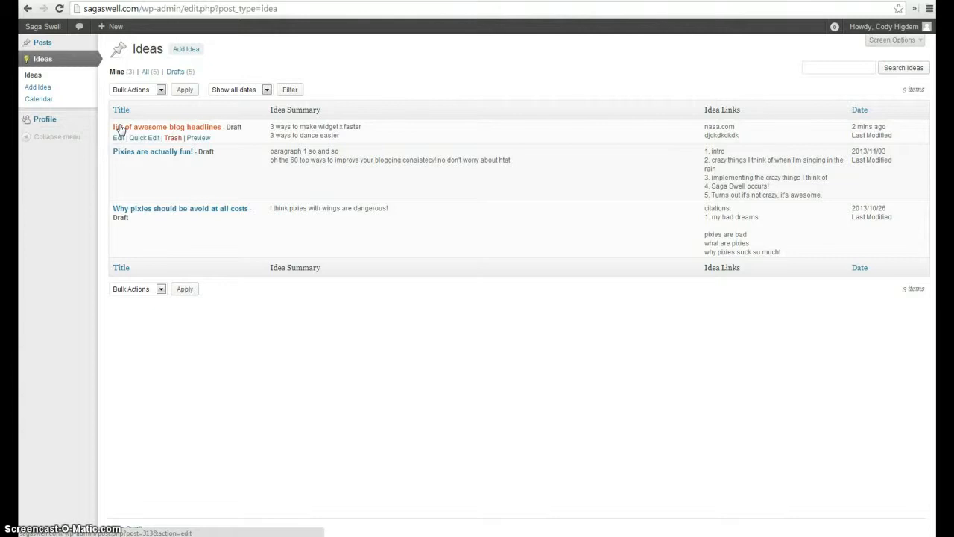
mouse_move(38, 43)
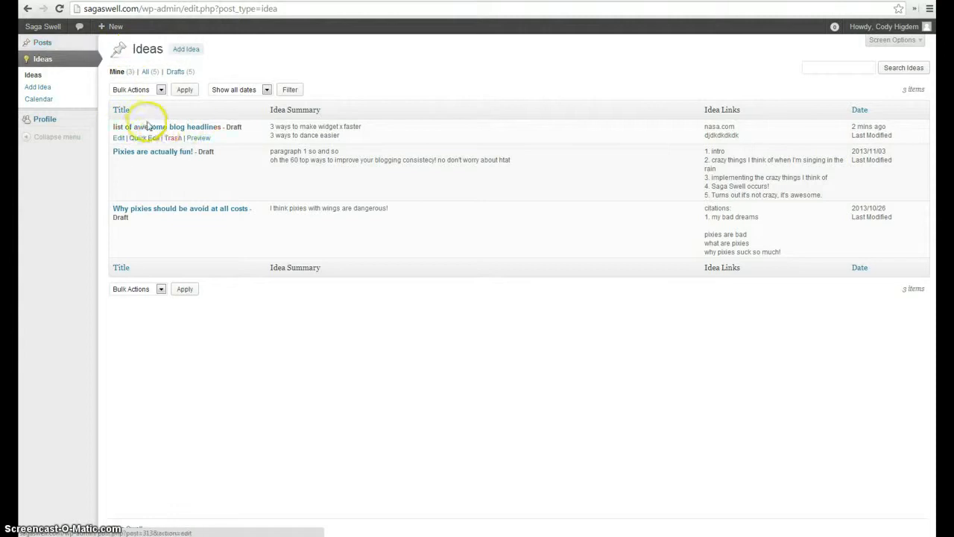
left_click(166, 186)
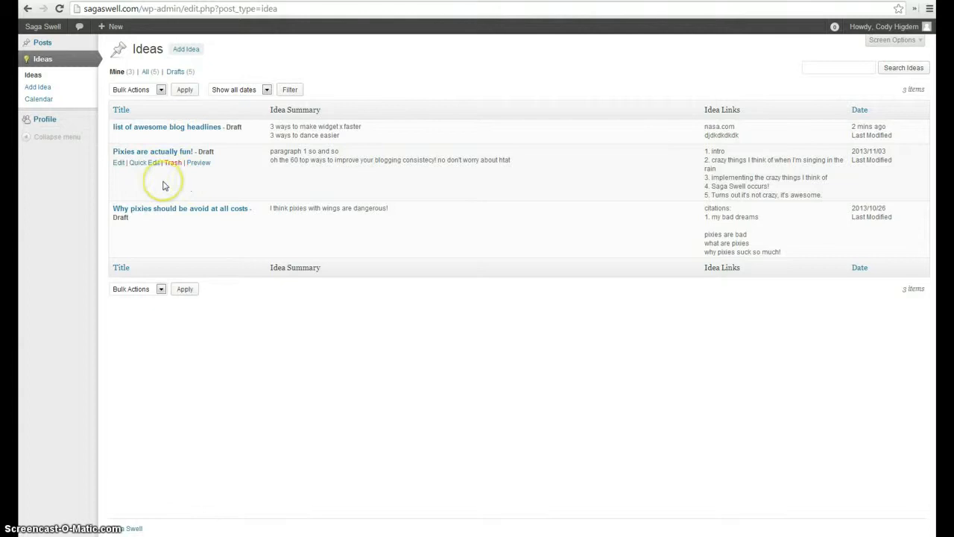